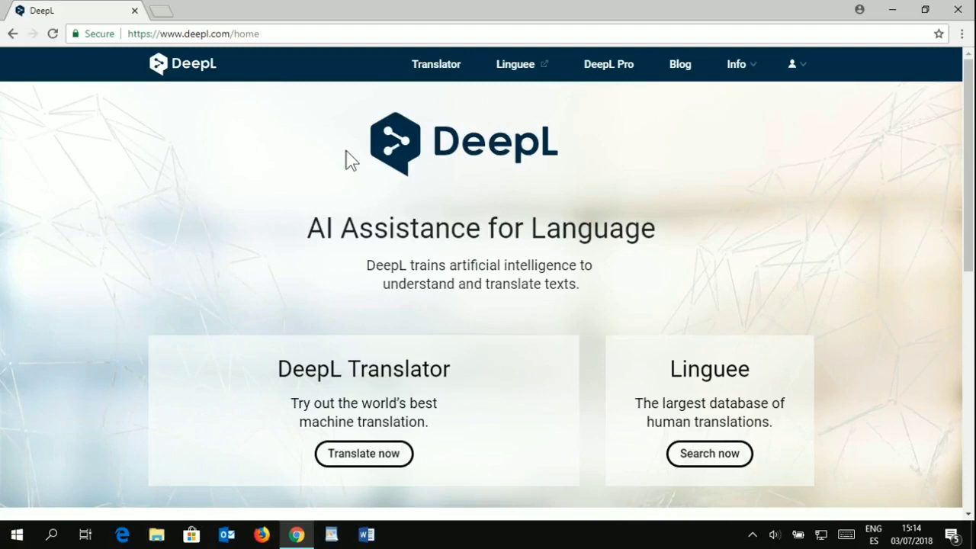
Open the DeepL Translator page from the DeepL home page.
click(148, 34)
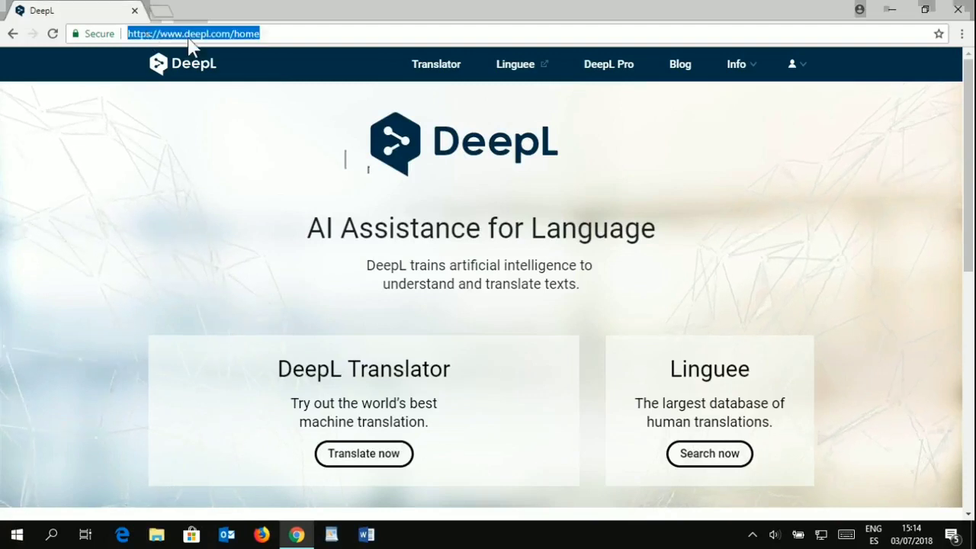
click(247, 178)
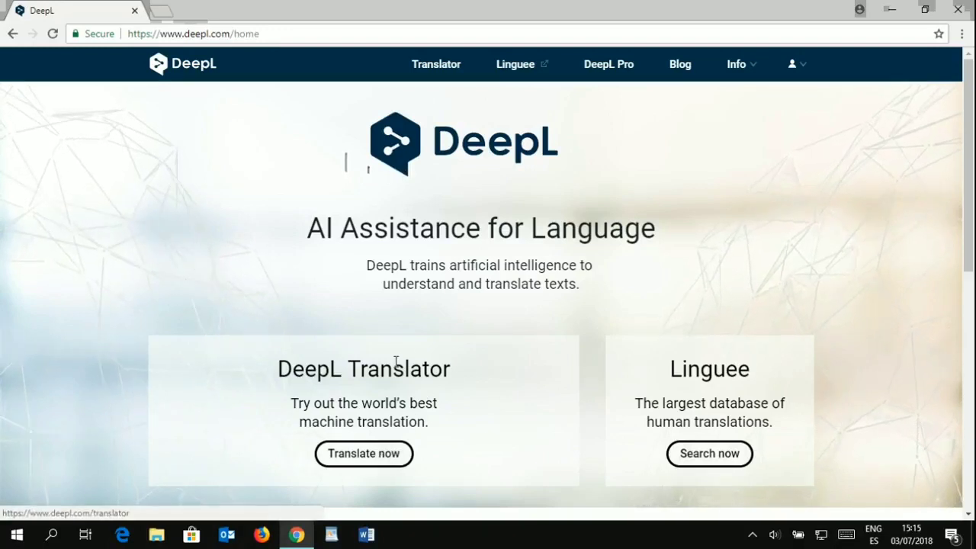
click(348, 463)
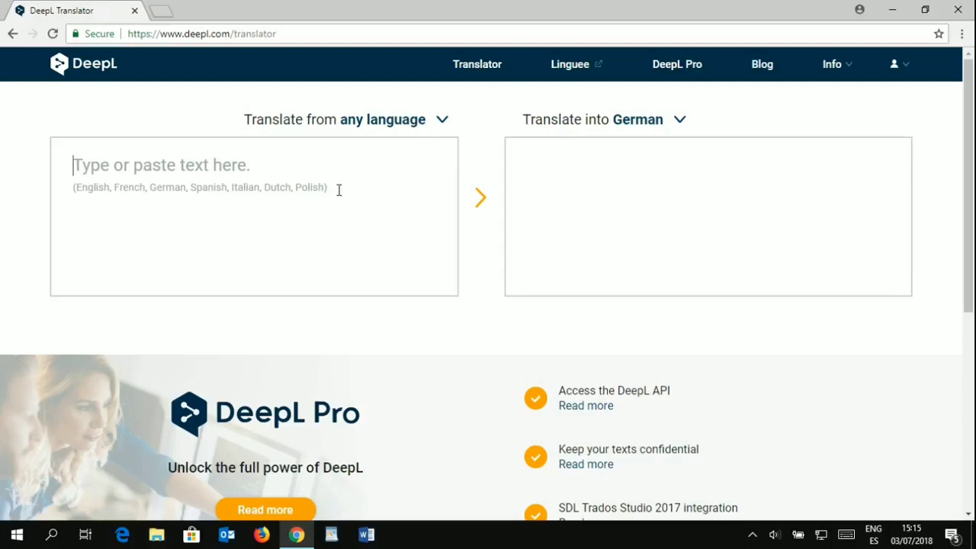
Translate the text "I want to test this" into French.
click(639, 127)
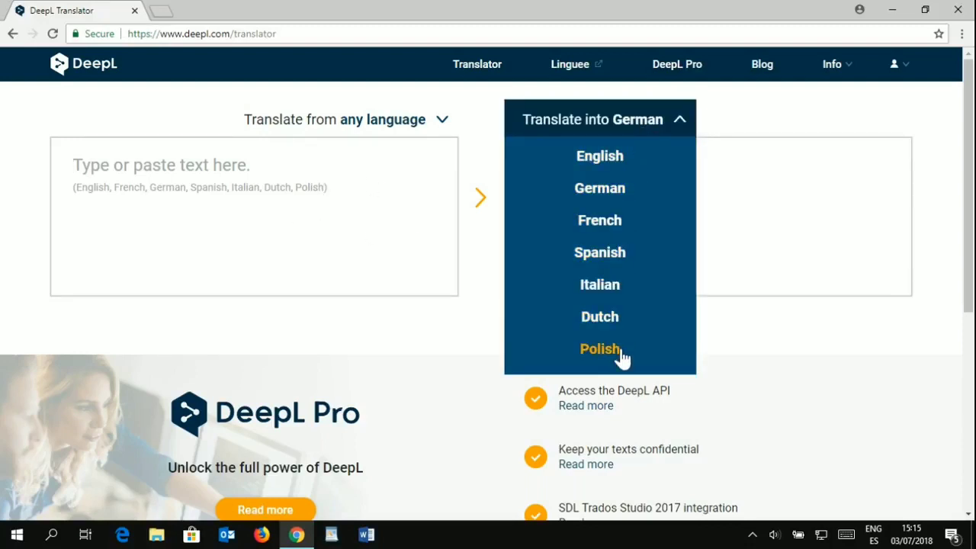
click(599, 221)
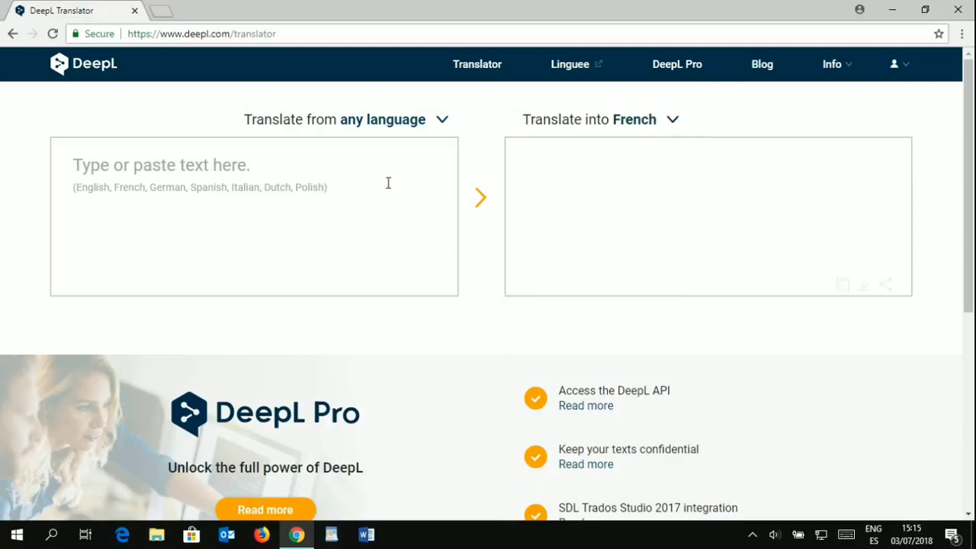
text(I want t)
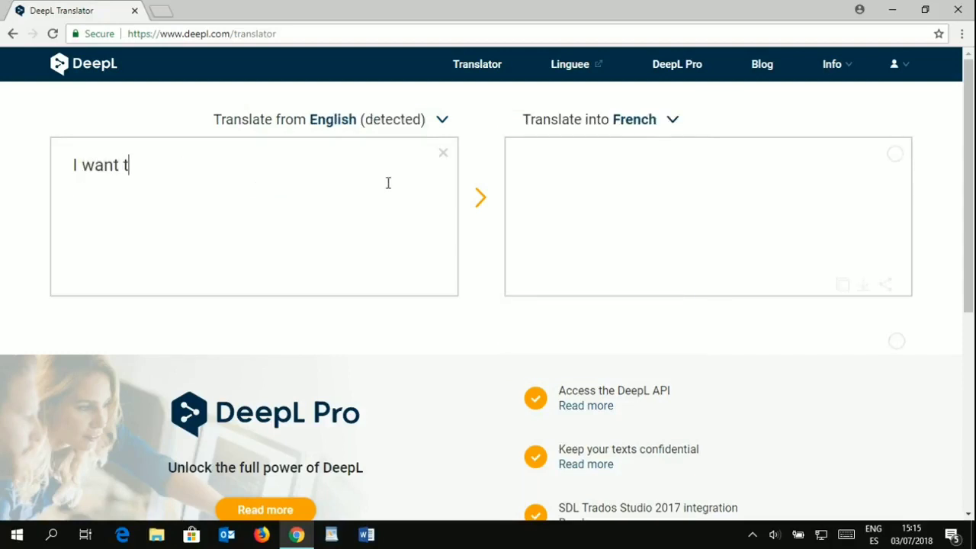
text(o test )
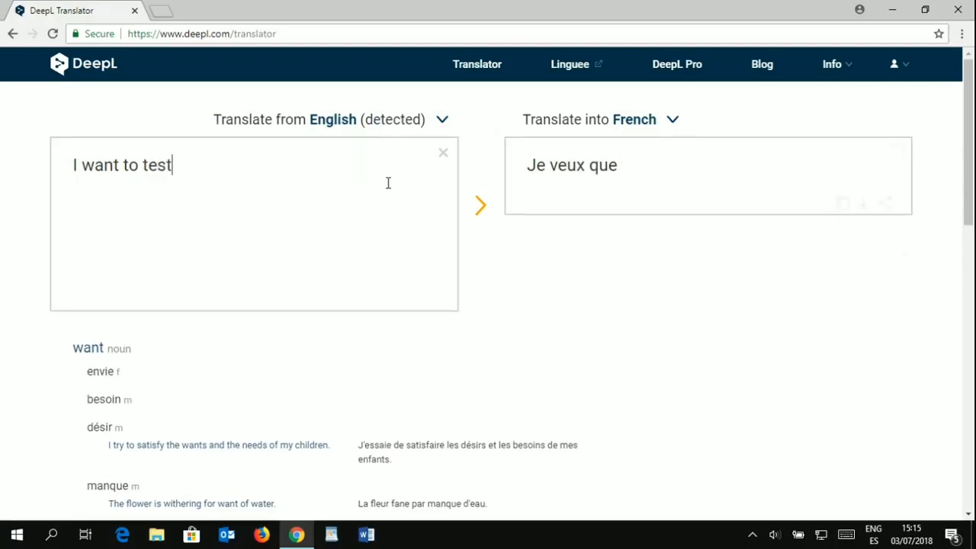
text(this)
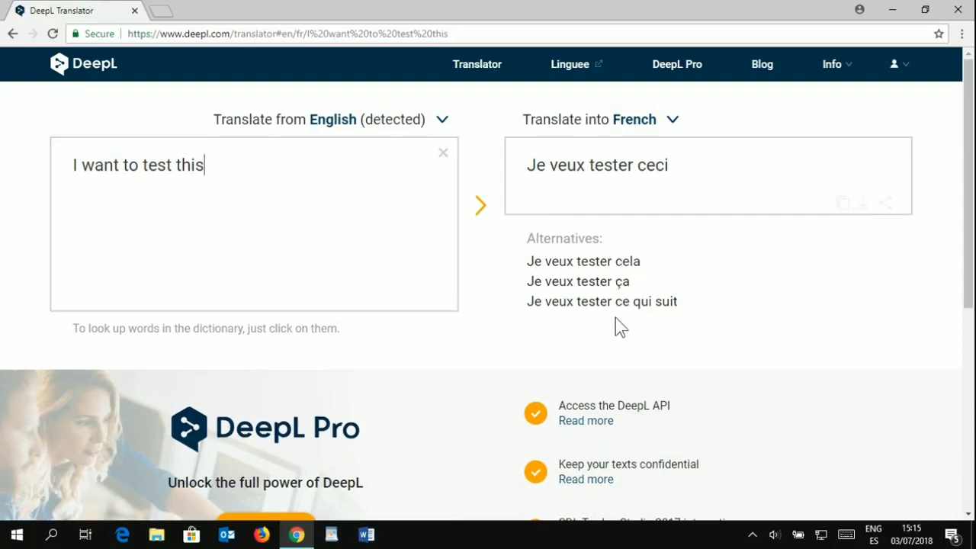
Open the DeepL Pro page and review its feature and price comparison with the free translator.
scroll(433, 352, down, 2)
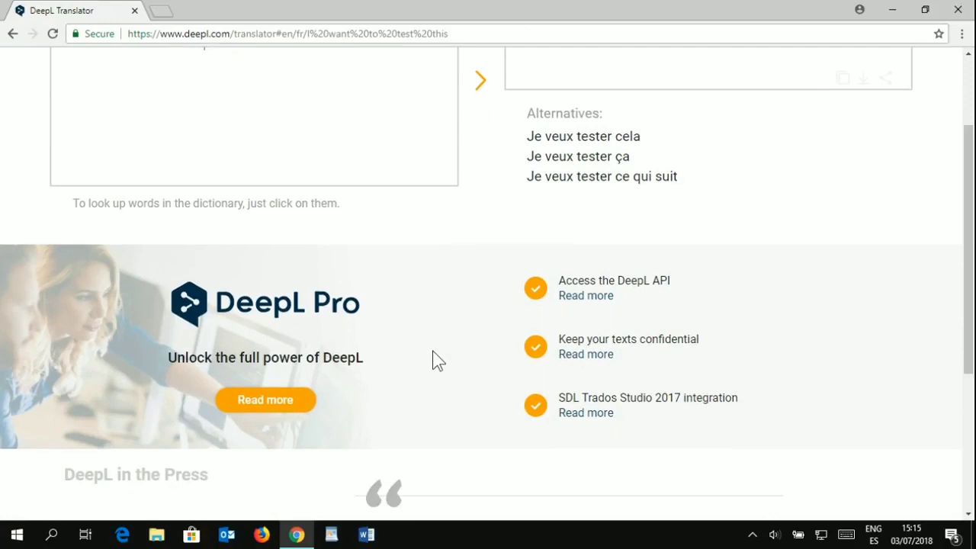
click(265, 400)
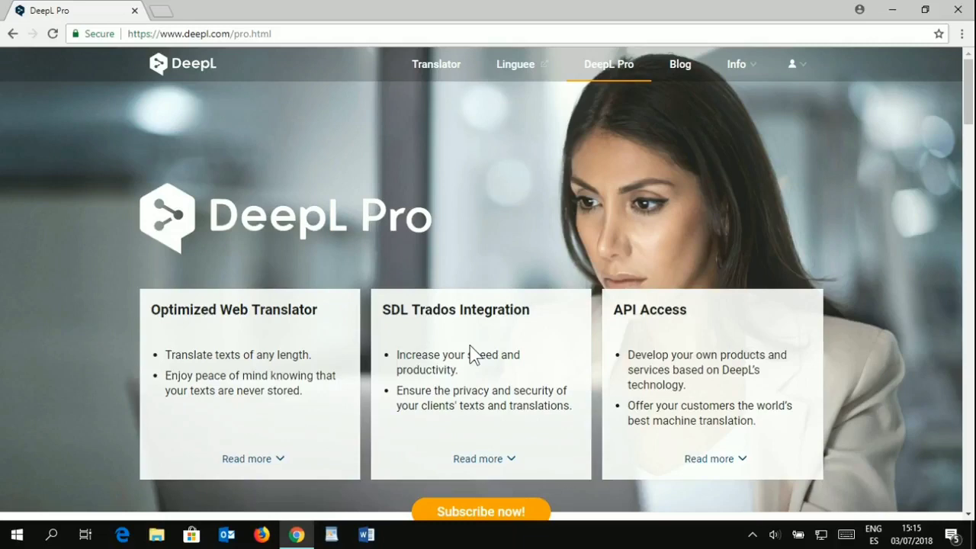
scroll(471, 353, down, 6)
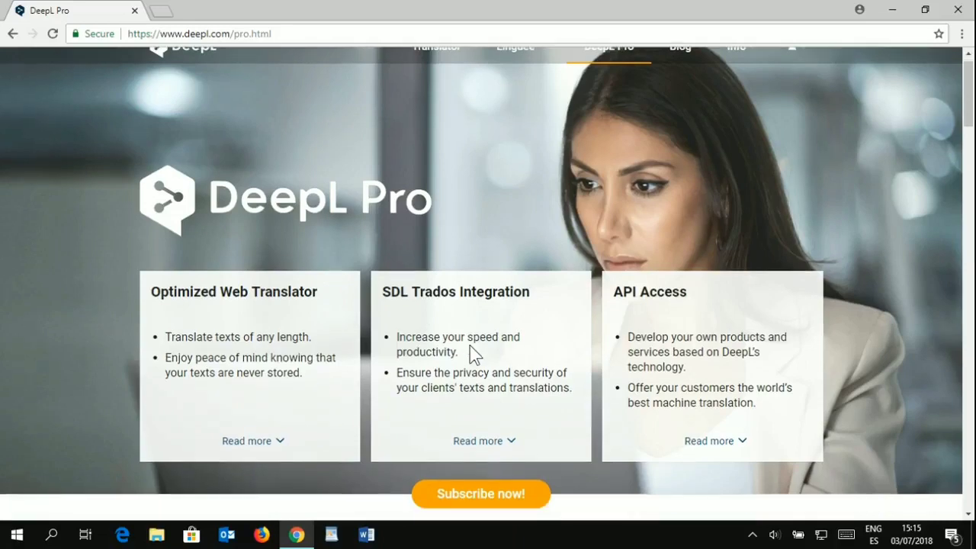
scroll(470, 353, down, 1)
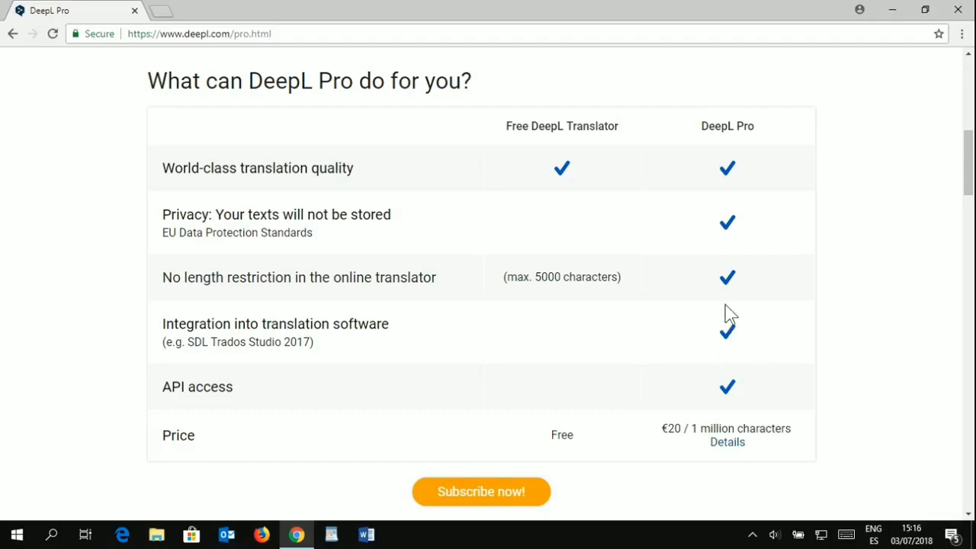
scroll(725, 305, down, 1)
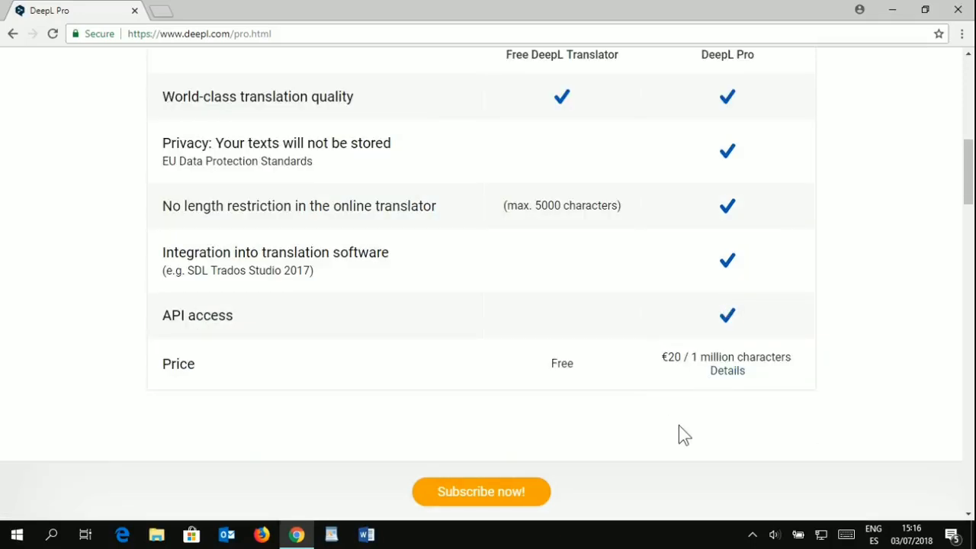
Open the DeepL Pro subscription page and examine its benefits and registration form.
click(479, 495)
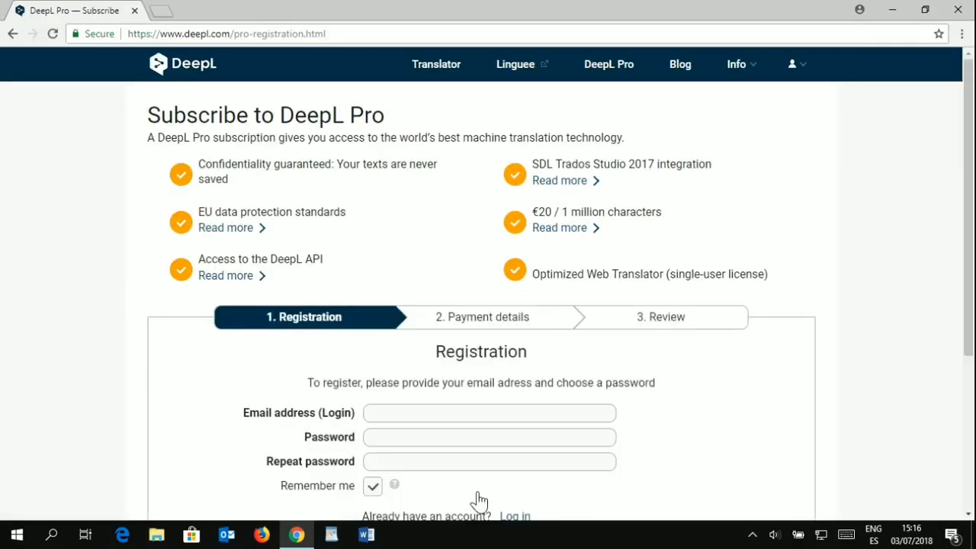
scroll(479, 501, down, 1)
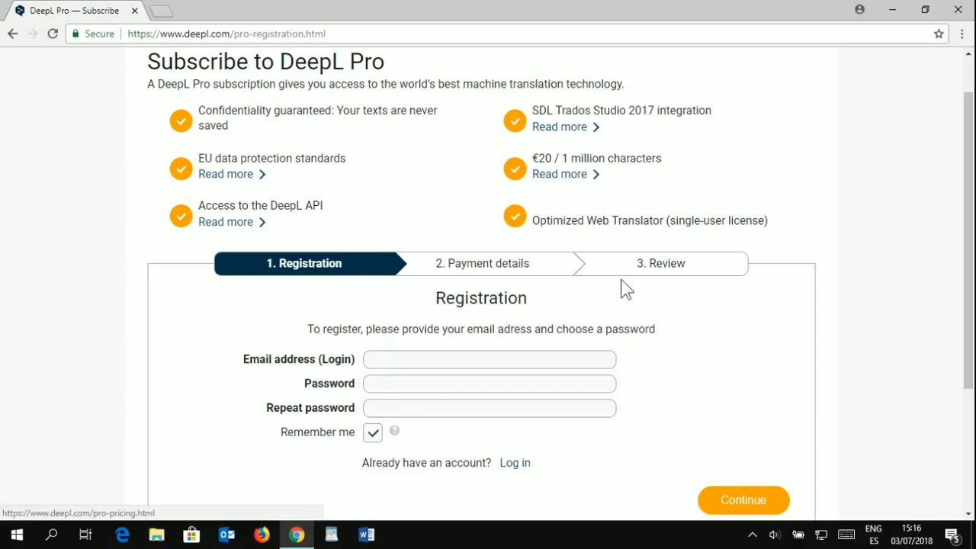
scroll(624, 289, down, 2)
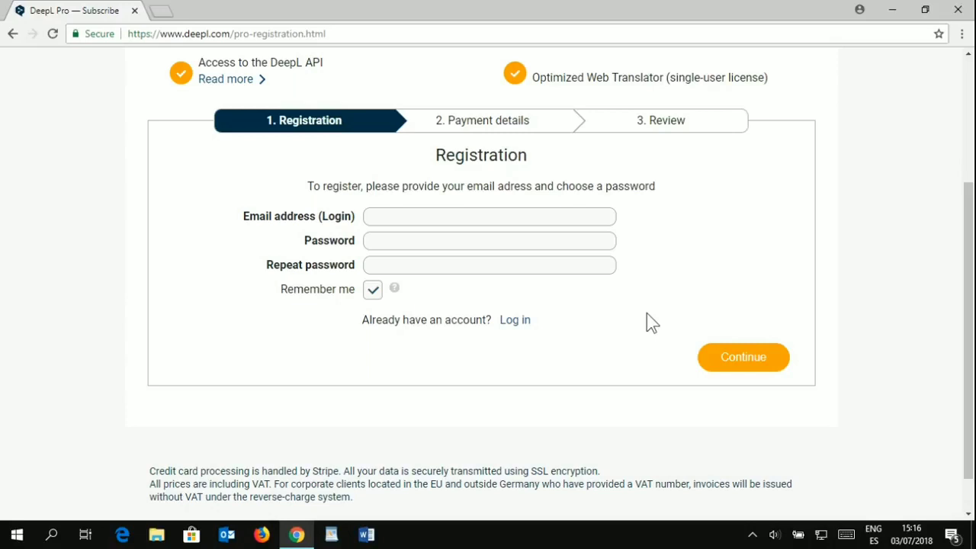
scroll(648, 314, up, 1)
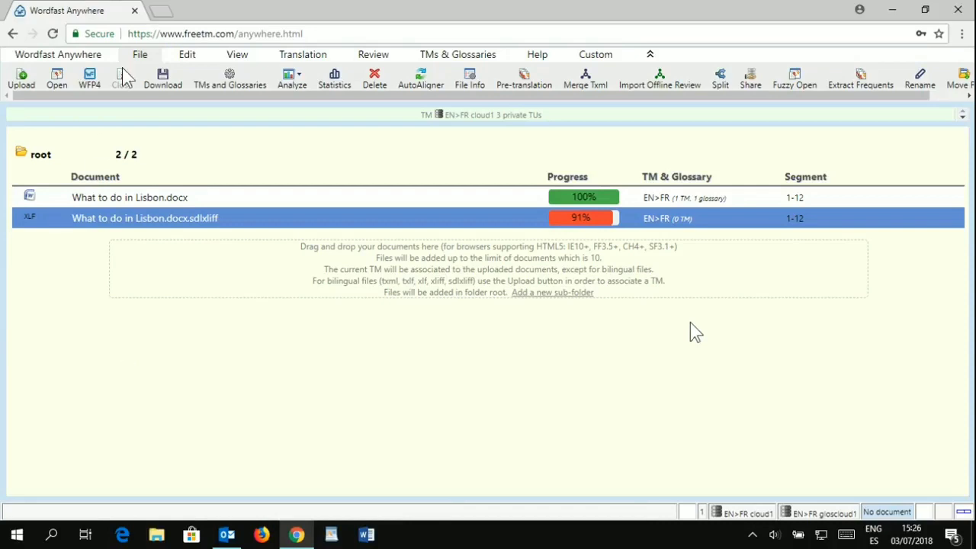
Open the DeepL settings in Wordfast Anywhere's machine translation provider configuration.
click(80, 61)
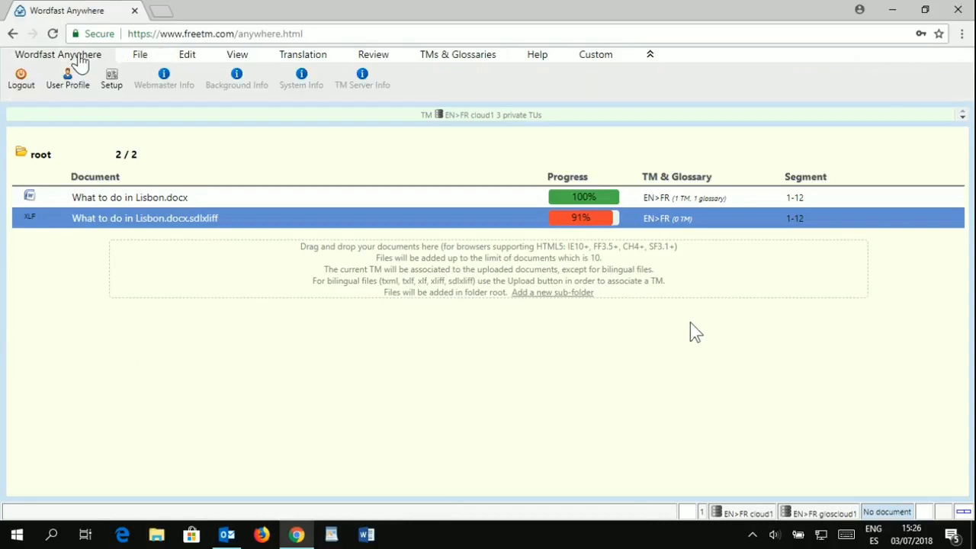
click(112, 80)
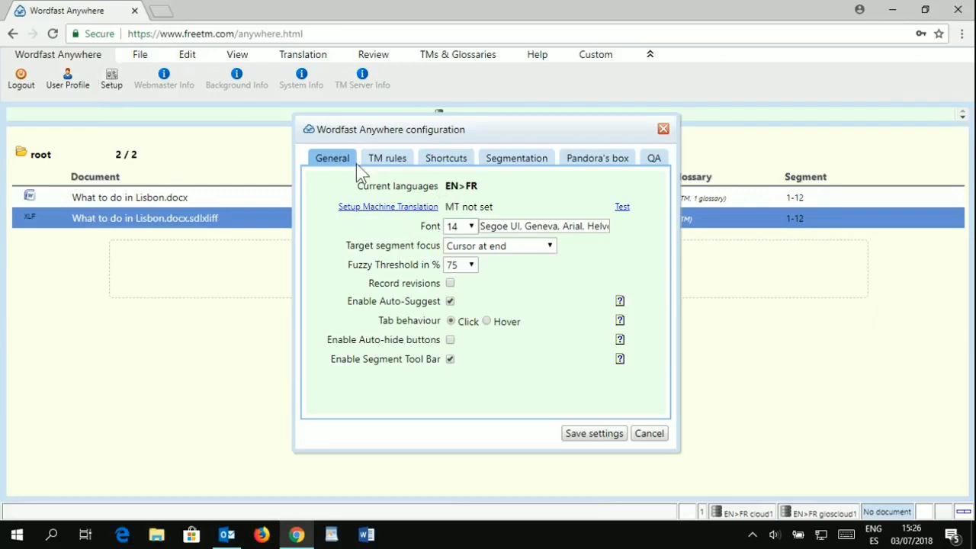
click(398, 208)
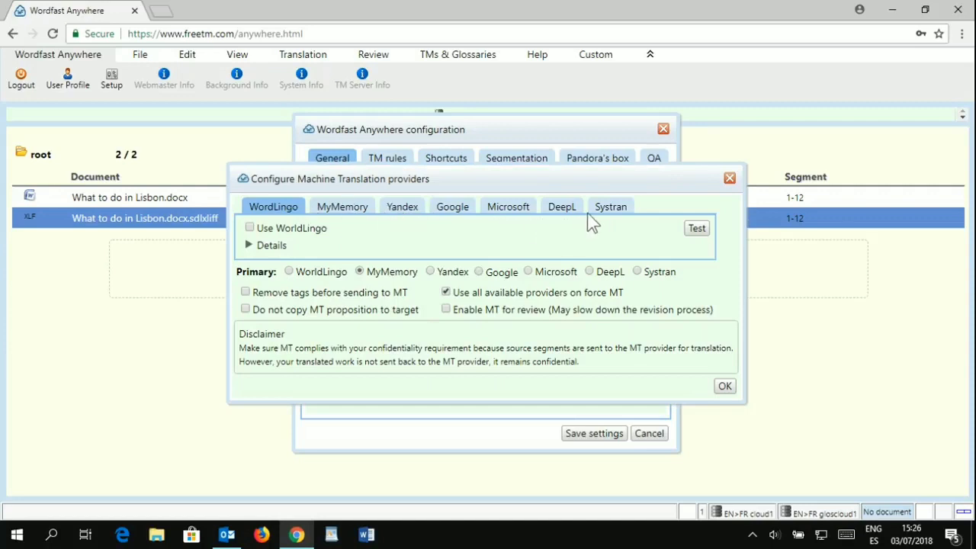
click(559, 210)
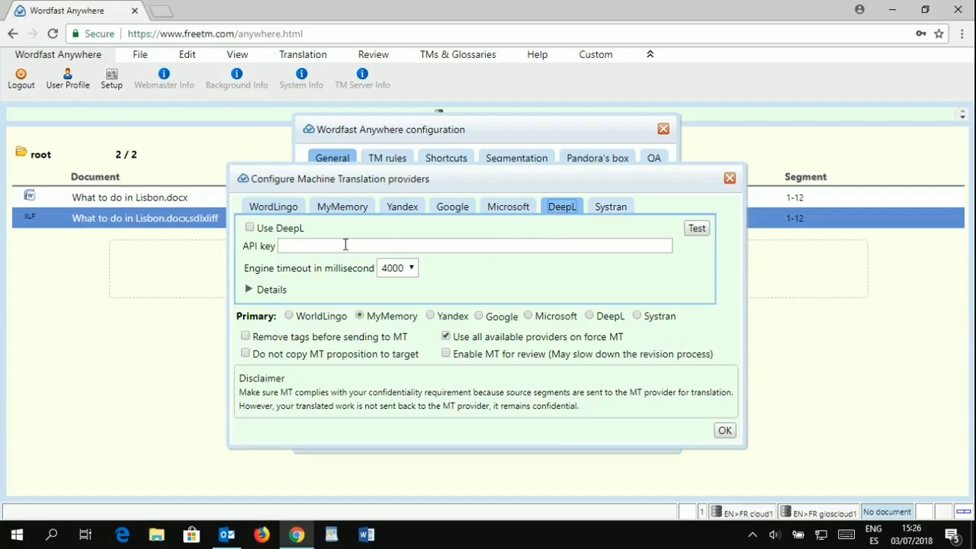
click(299, 245)
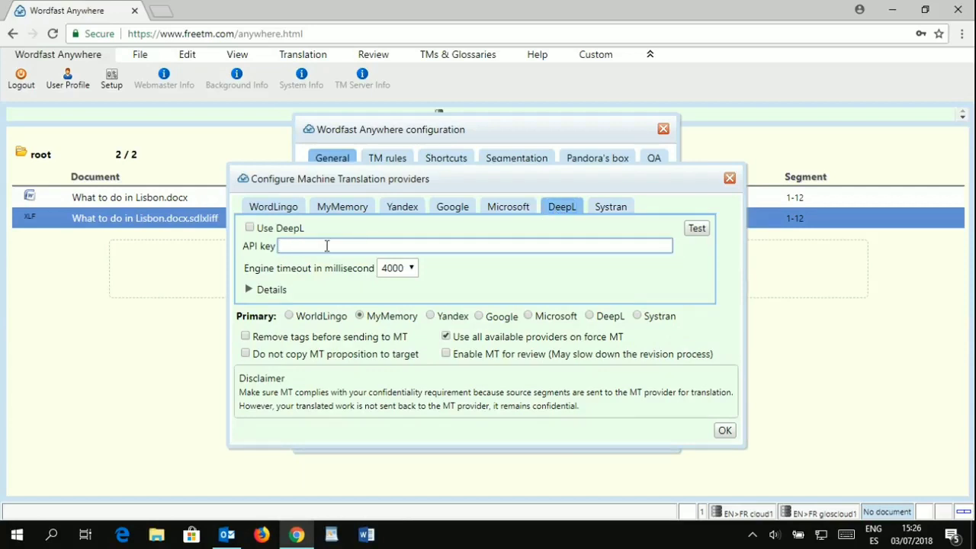
text(paste here)
drag(326, 246, 279, 246)
key(BackSpace)
Enable DeepL, make it the primary provider, and paste the API key into its field.
click(254, 236)
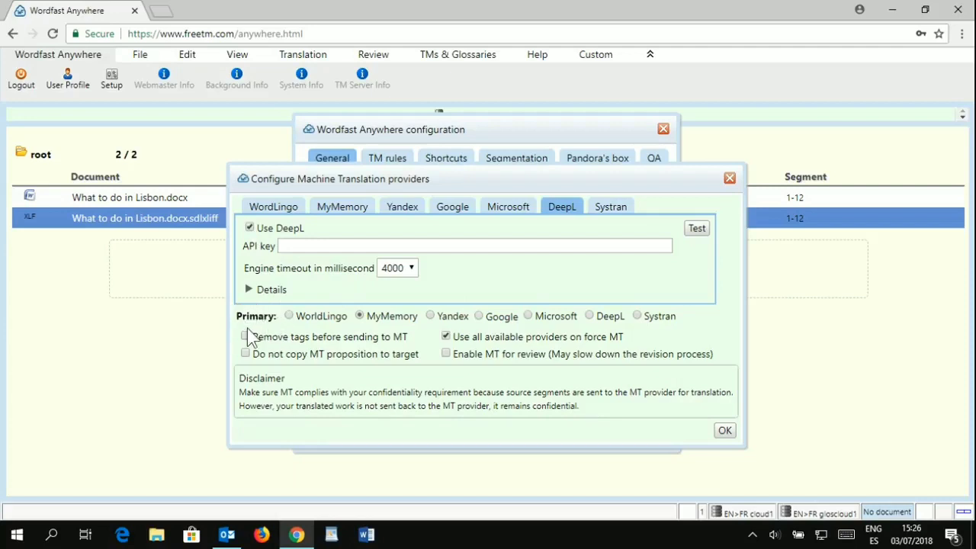
click(589, 316)
click(451, 246)
key(ctrl+v)
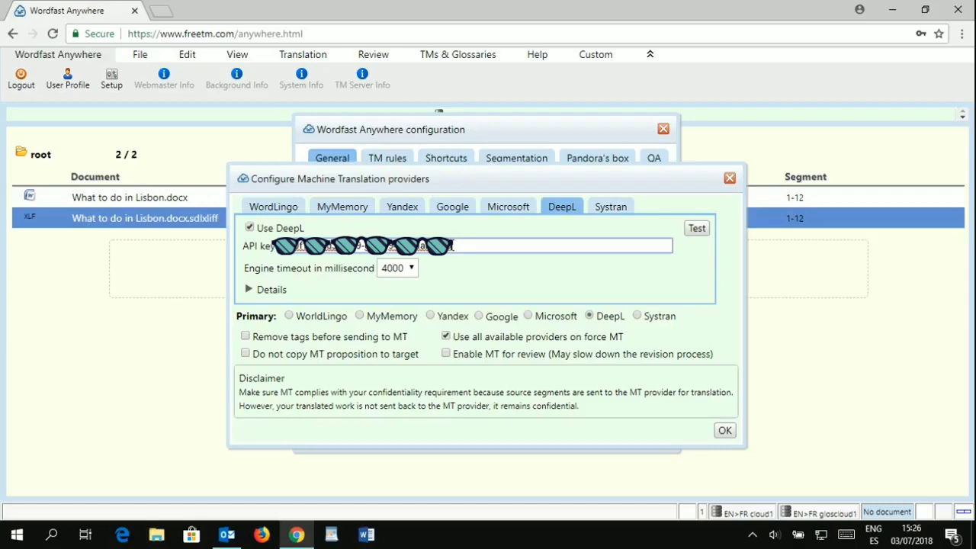
click(724, 431)
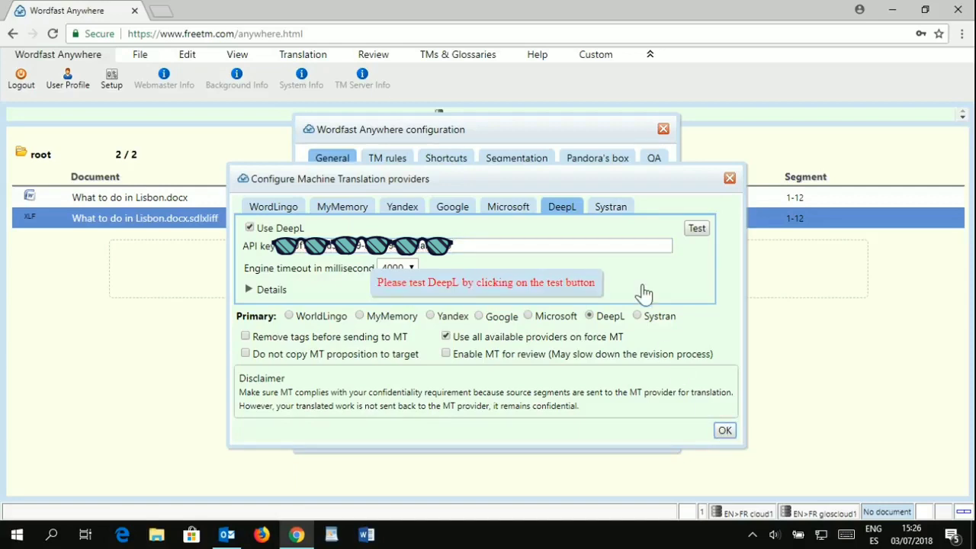
View the DeepL provider details on API registration and available languages, and highlight the API key.
click(293, 287)
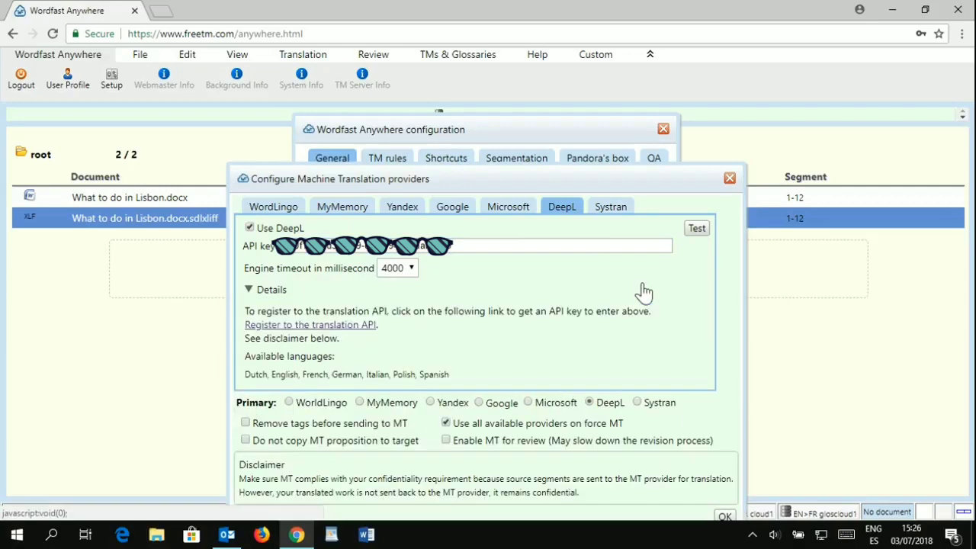
click(250, 293)
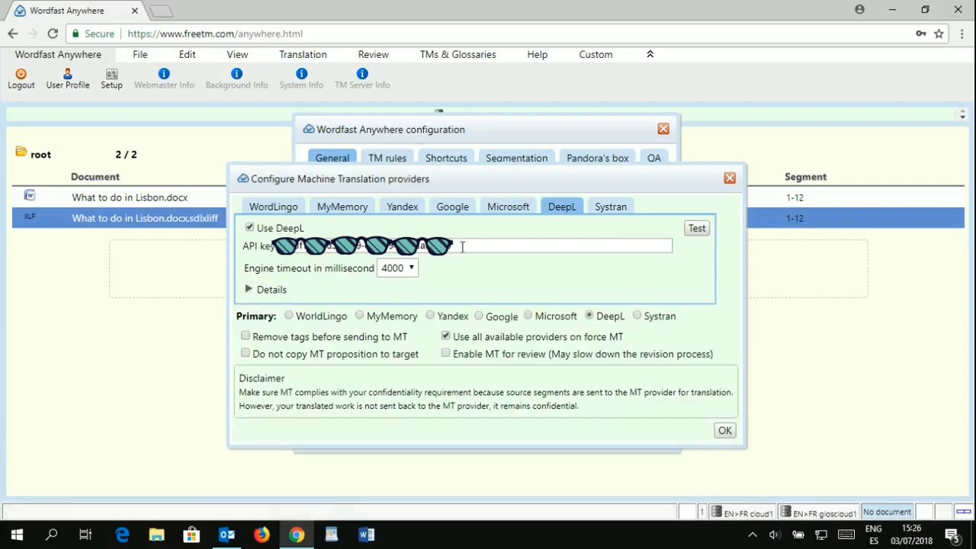
drag(462, 249, 214, 247)
click(214, 246)
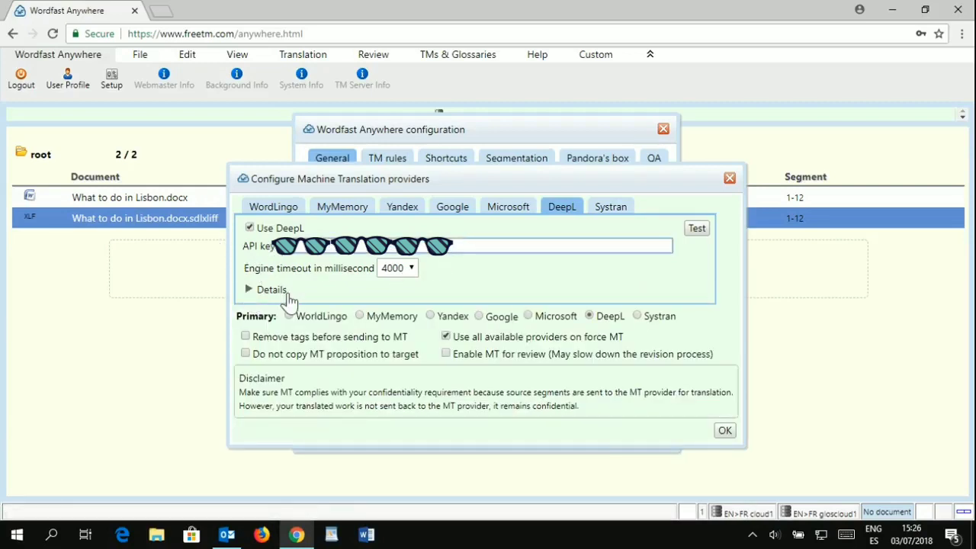
Test the DeepL connection and translate the sample sentence "I'm too old for this" from English to Spanish.
click(697, 230)
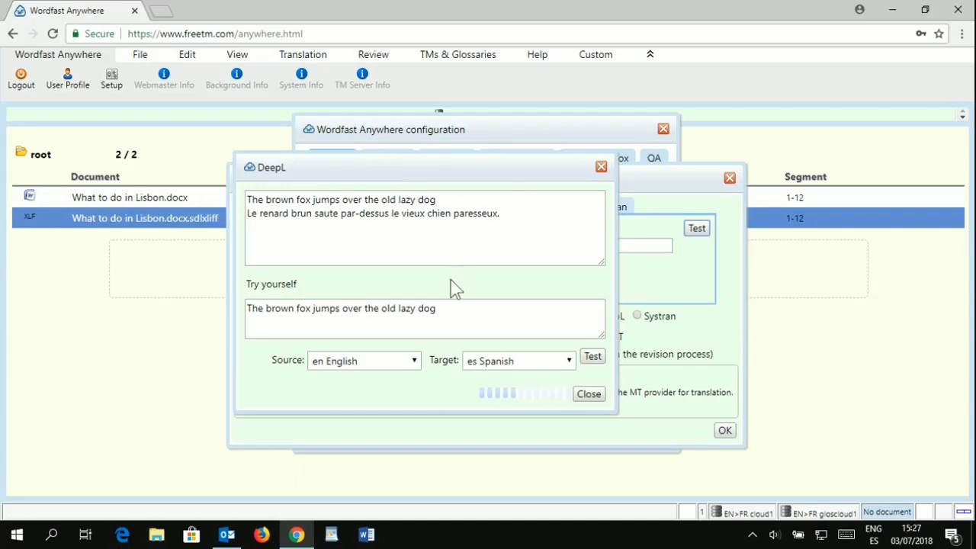
click(452, 308)
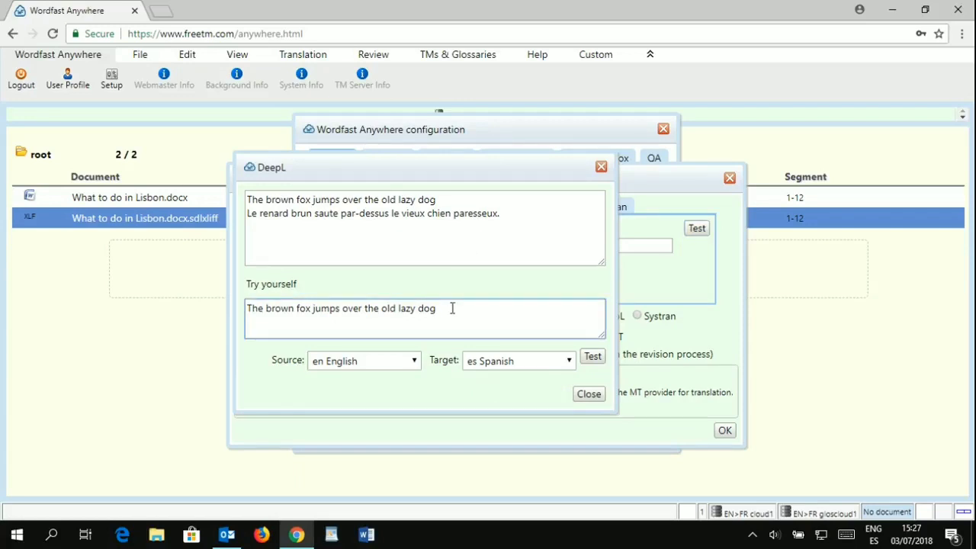
drag(457, 309, 243, 299)
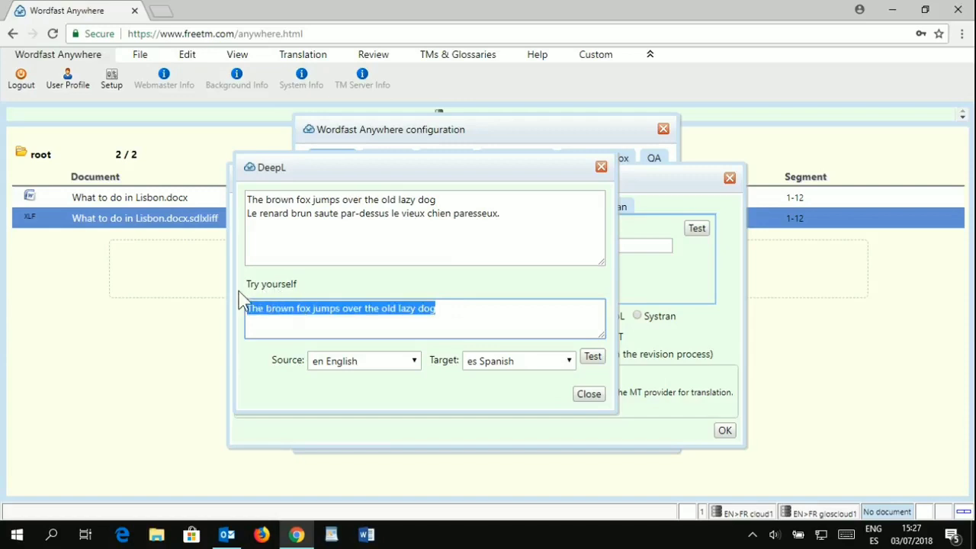
text(I'm )
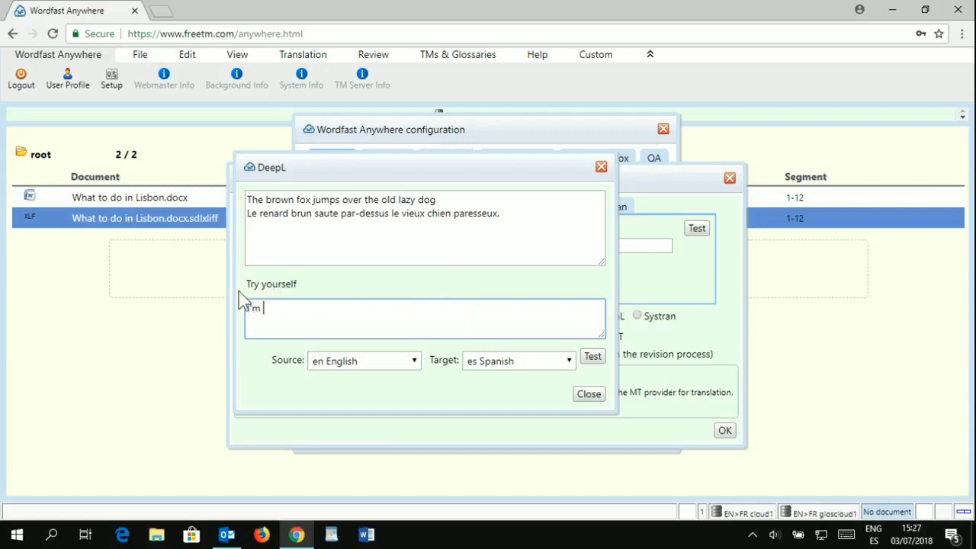
text(too old for this)
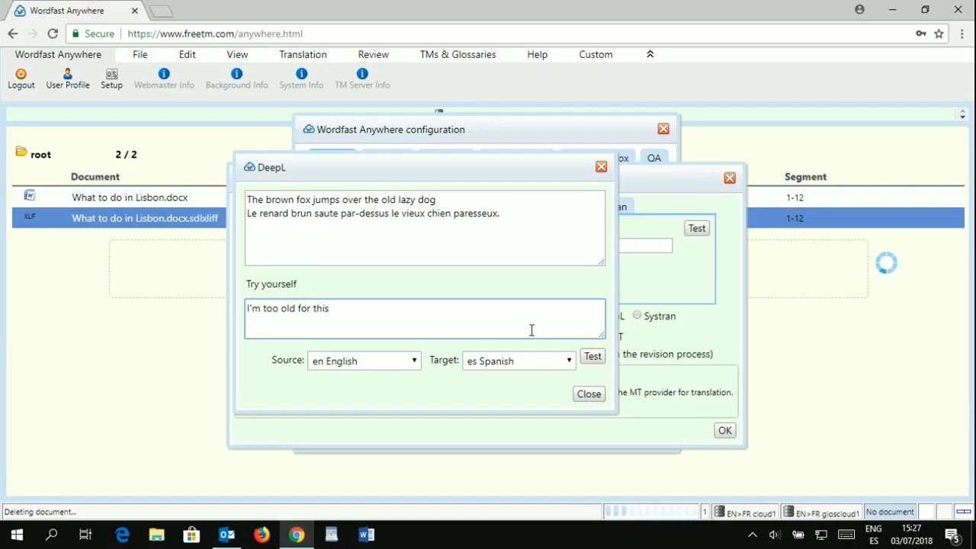
click(592, 358)
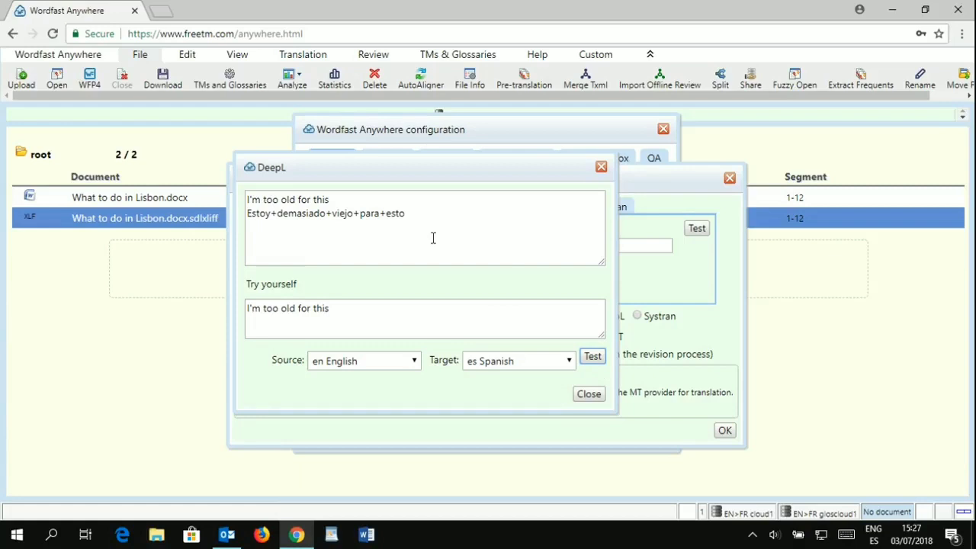
Test the DeepL translation of "I'm too old for this" from English to French.
click(559, 361)
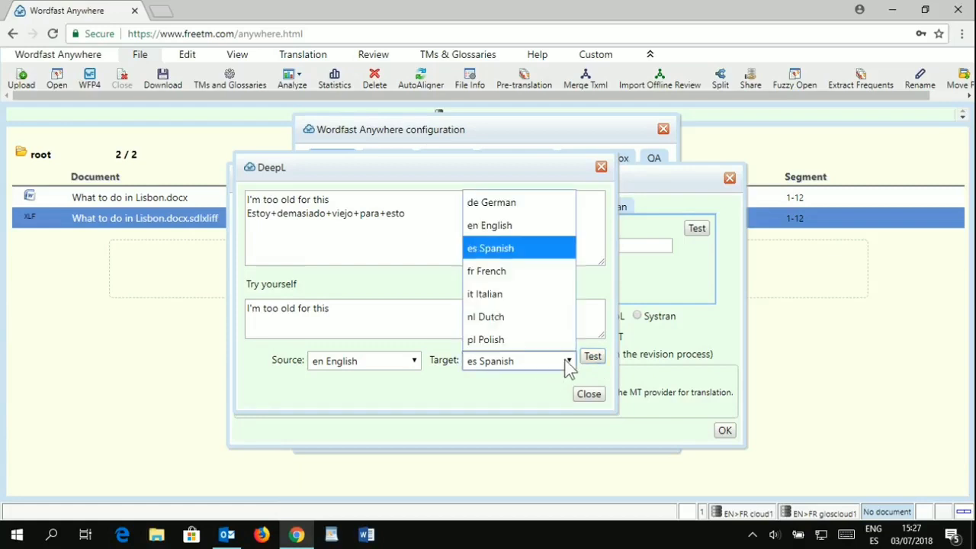
click(520, 273)
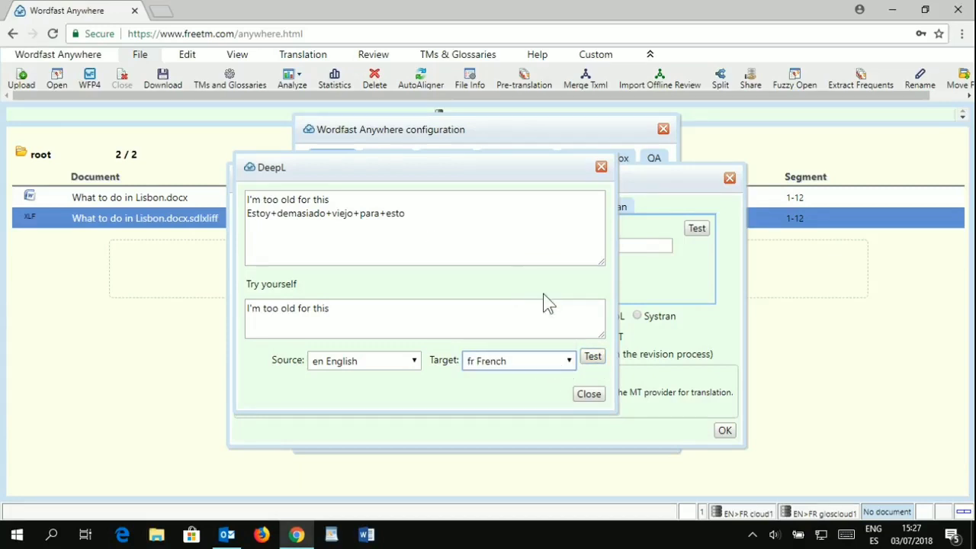
click(598, 363)
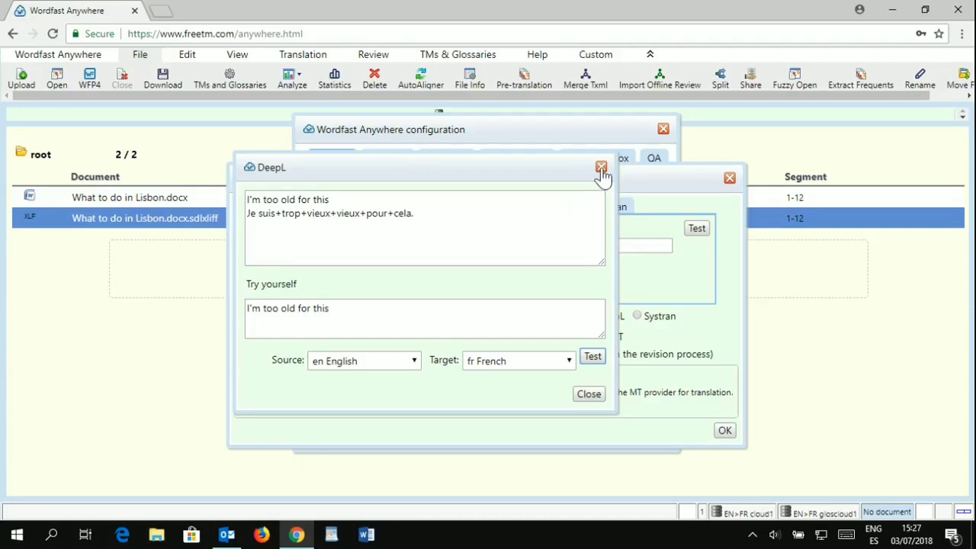
Close the DeepL test, save the machine translation and configuration settings, and acknowledge the confidentiality note.
click(589, 395)
click(723, 431)
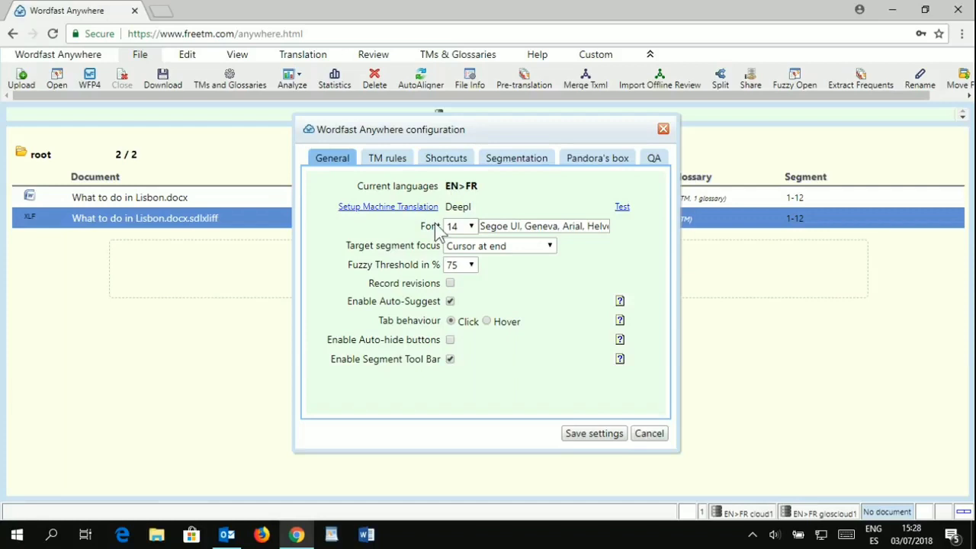
click(603, 439)
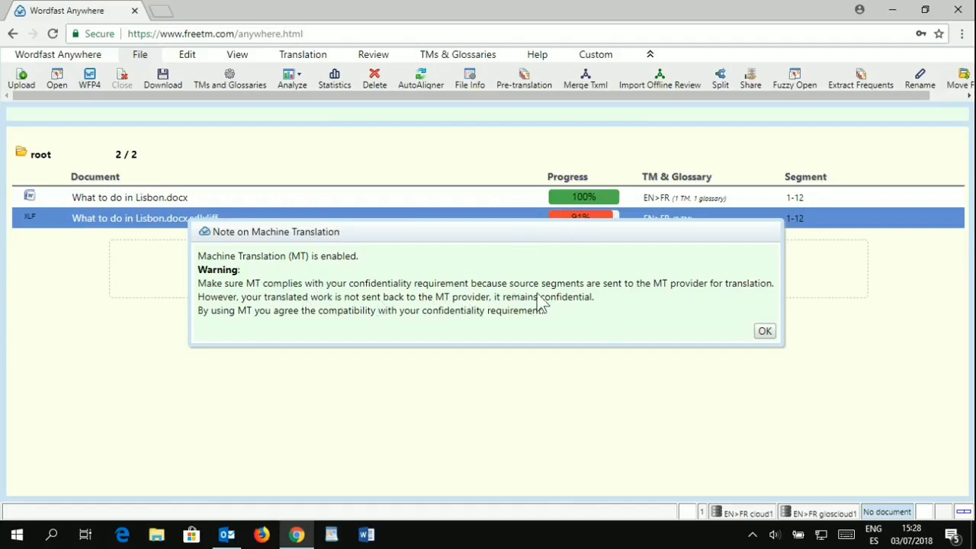
click(766, 332)
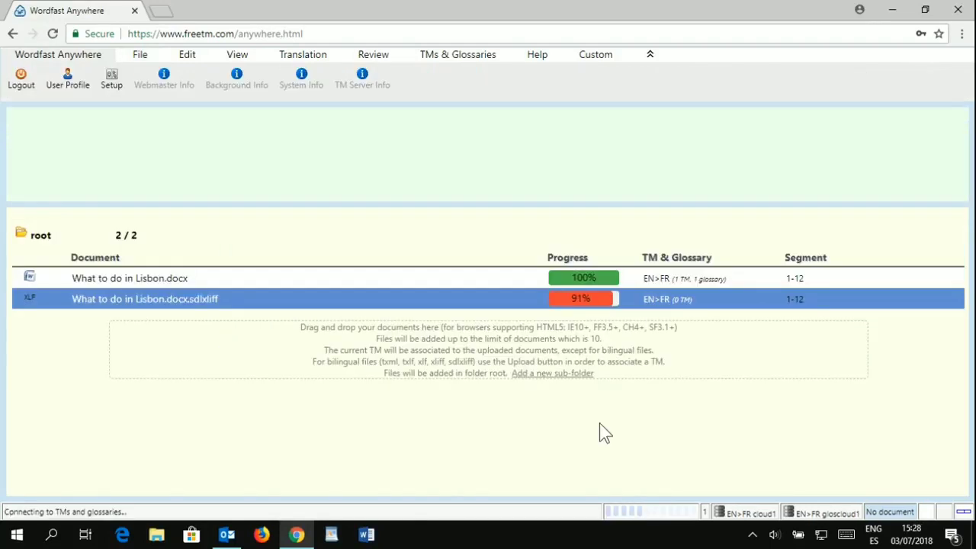
Upload ATB resist wikipedia.docx from the computer to the root folder and open it for translation.
drag(229, 539, 163, 272)
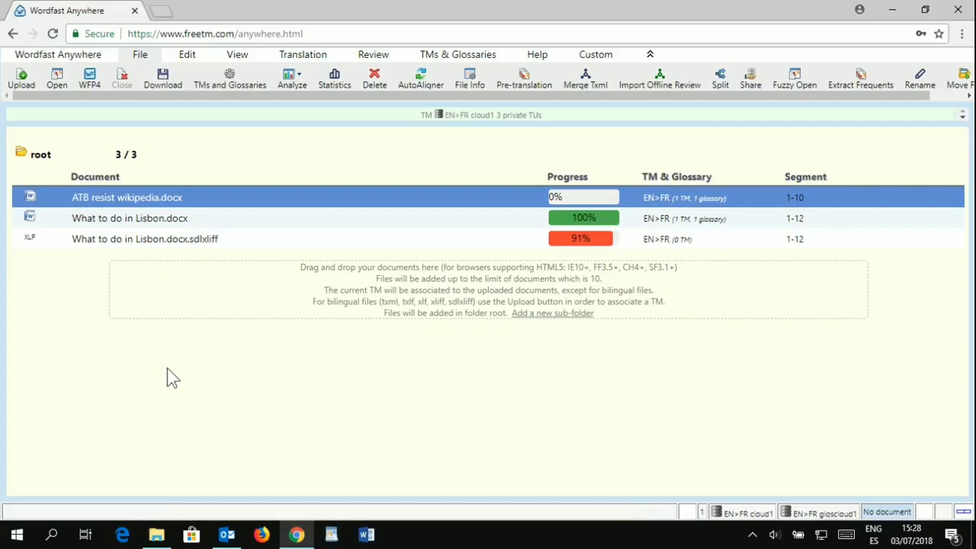
mouse_move(175, 201)
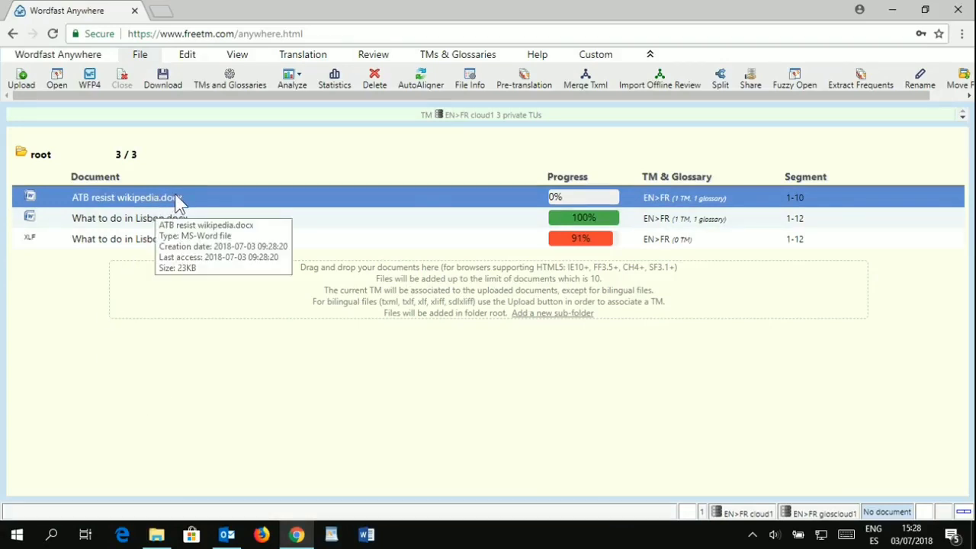
double_click(196, 202)
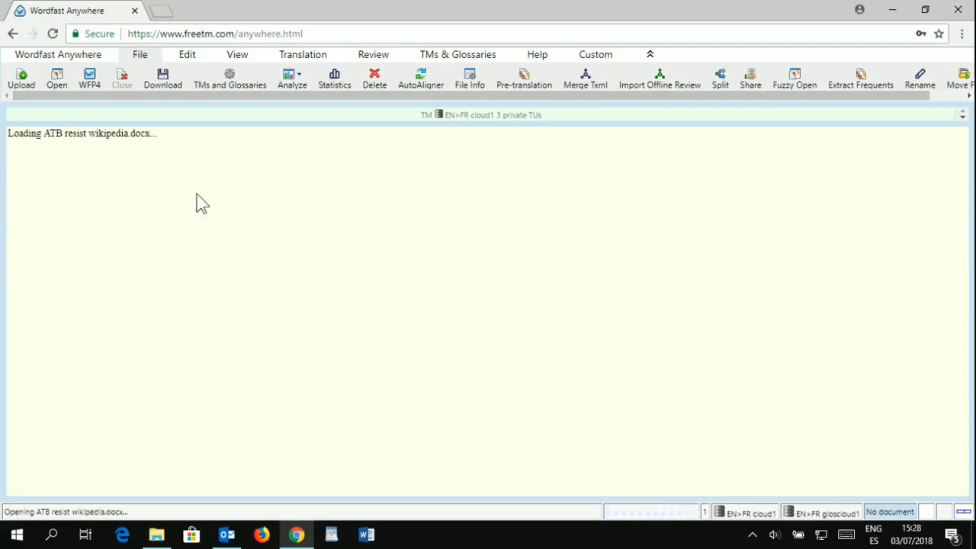
Translate the document from segment 3 onward with DeepL, accepting the French suggestions for segments 3 to 9 and opening segment 10.
click(23, 154)
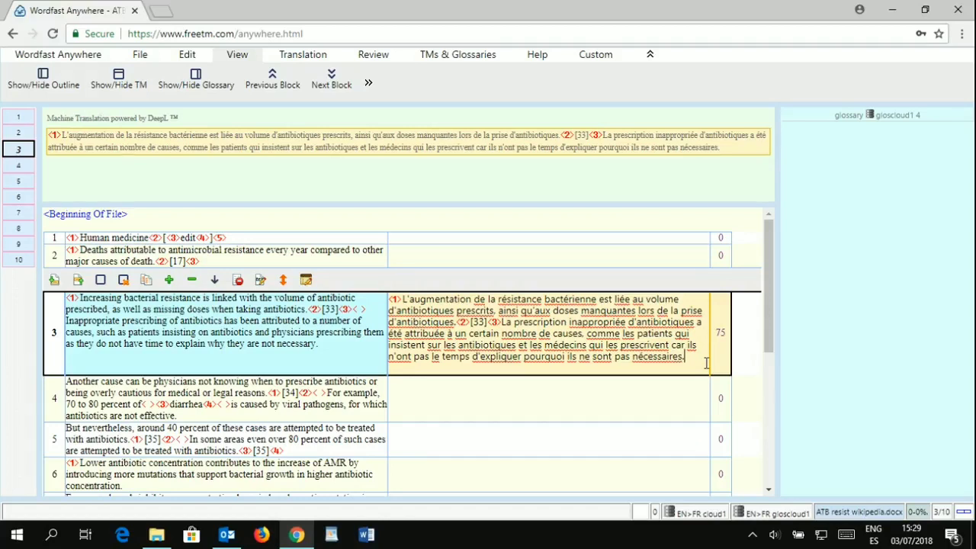
key(alt+Down)
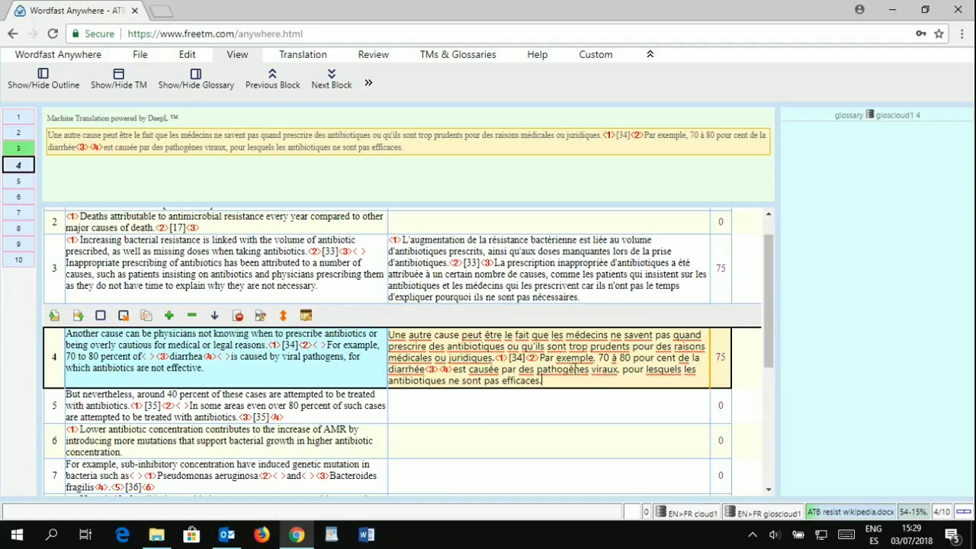
key(alt+Down)
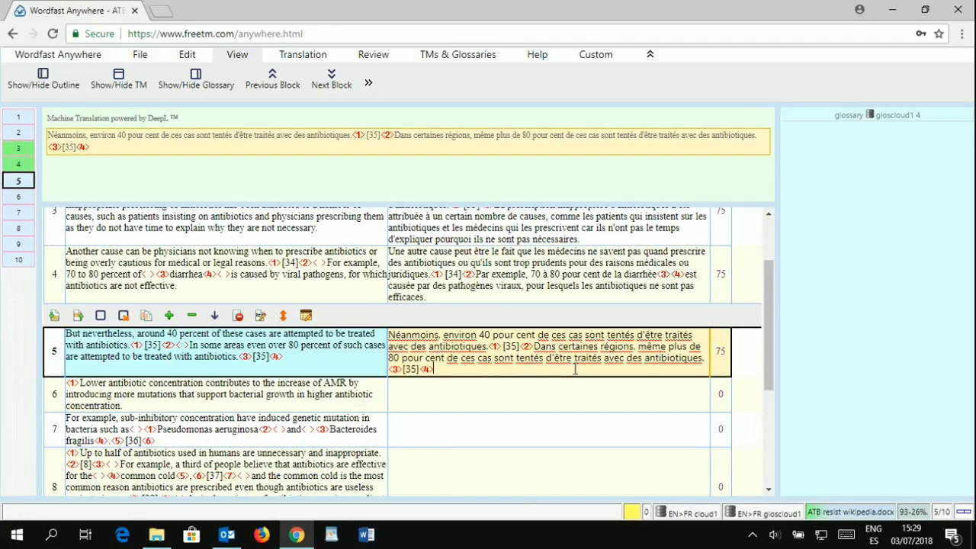
key(alt+Down)
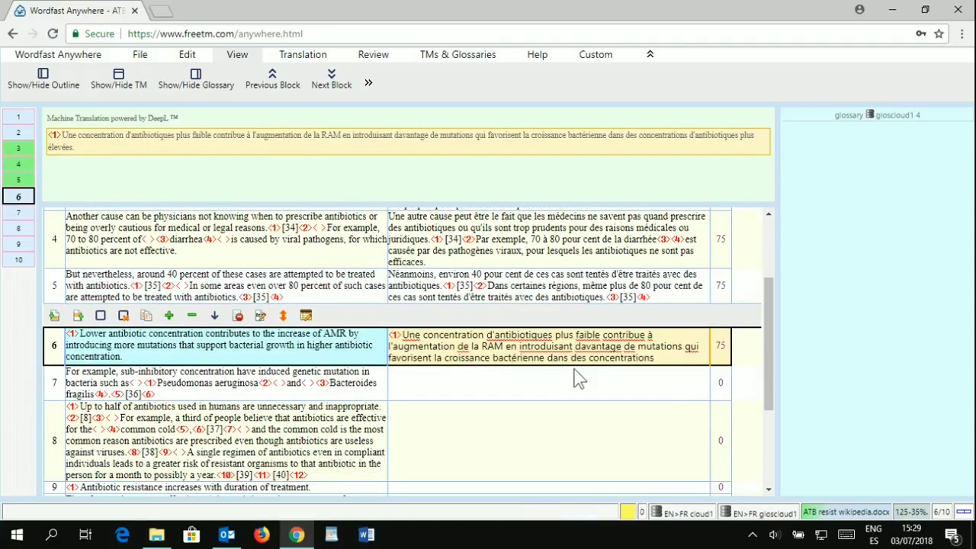
key(alt+Down)
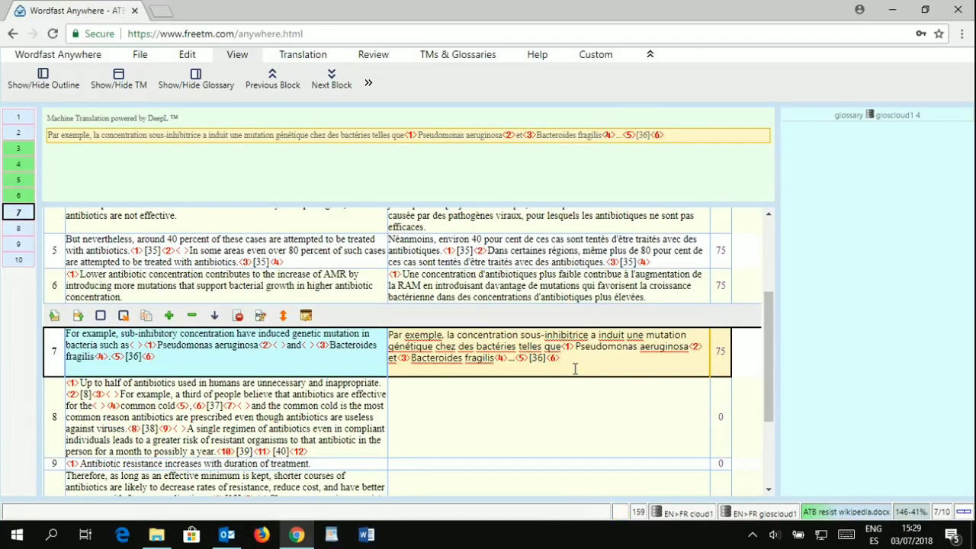
key(alt+Down)
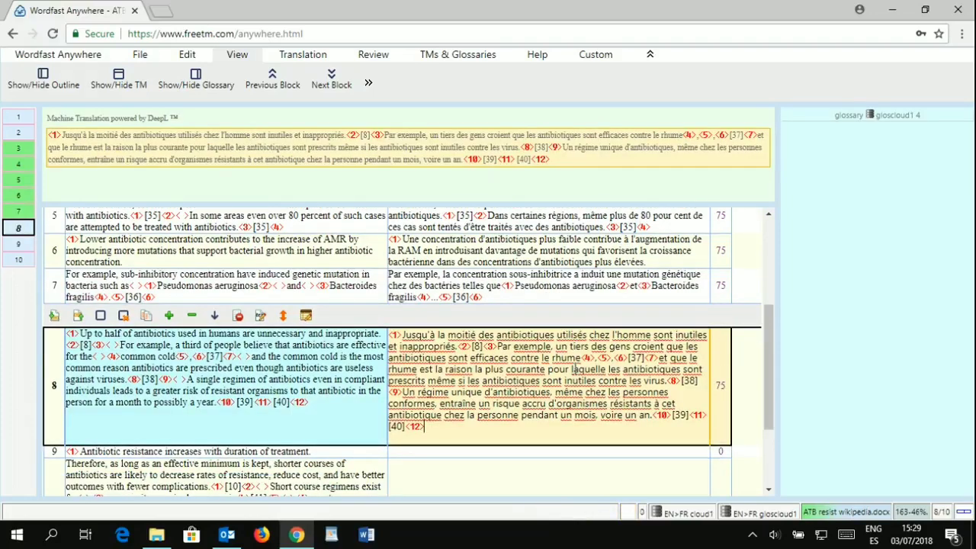
key(alt+Down)
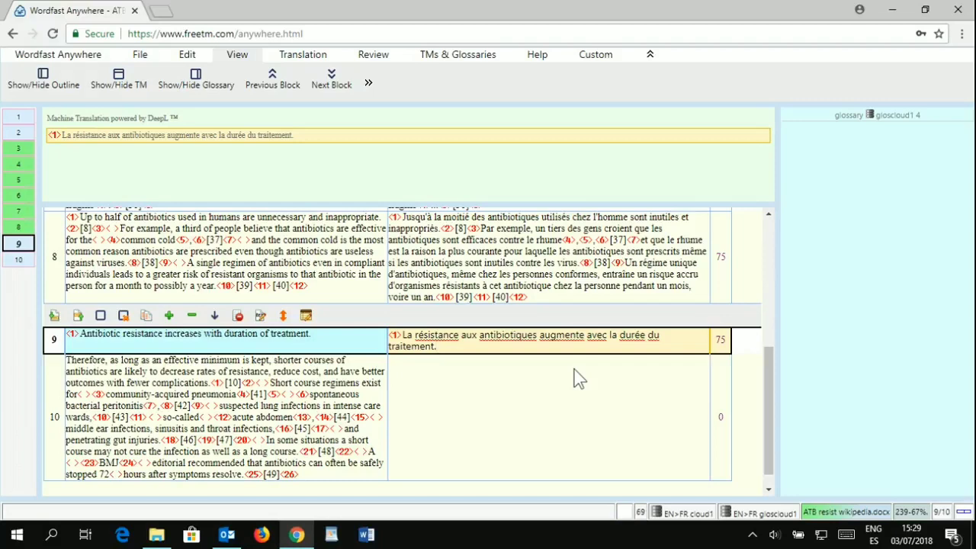
key(alt+Down)
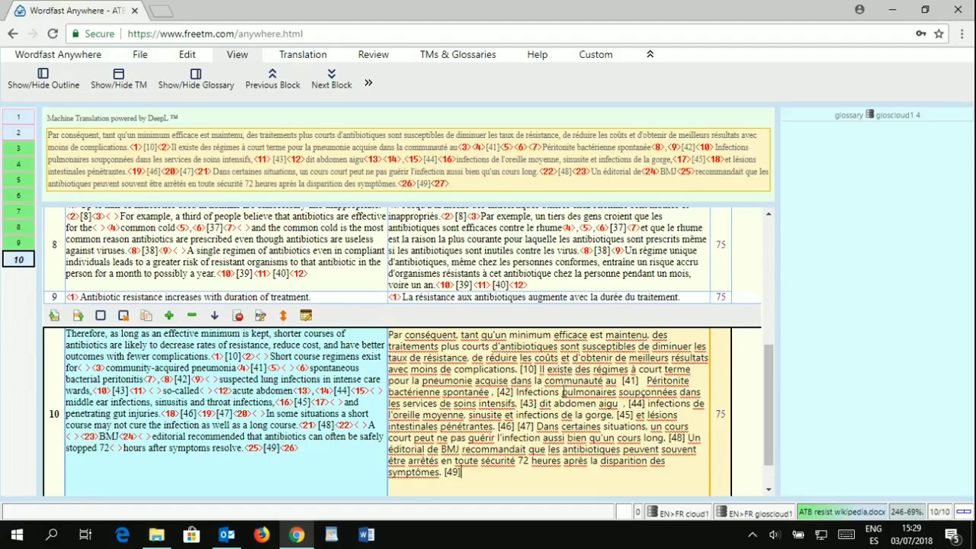
scroll(564, 395, down, 1)
scroll(564, 395, up, 1)
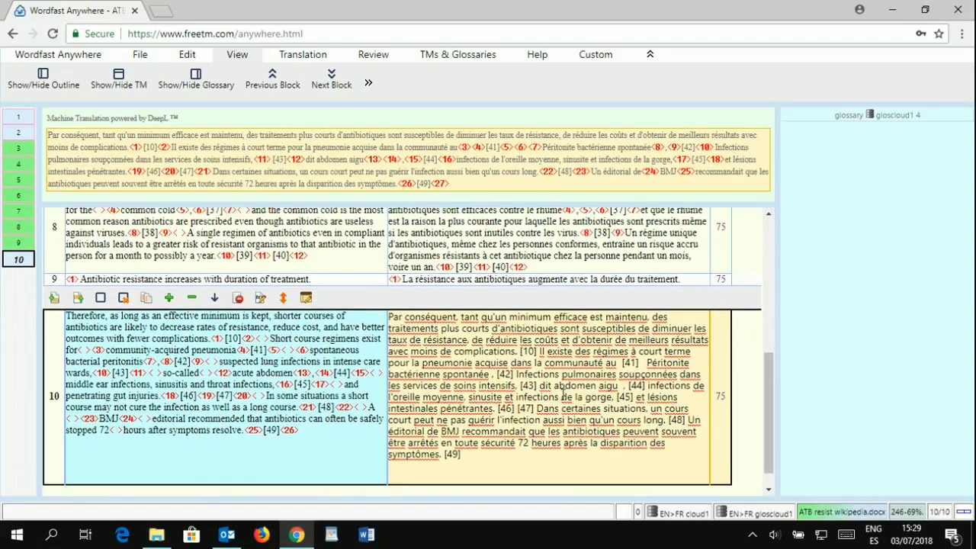
scroll(562, 391, up, 1)
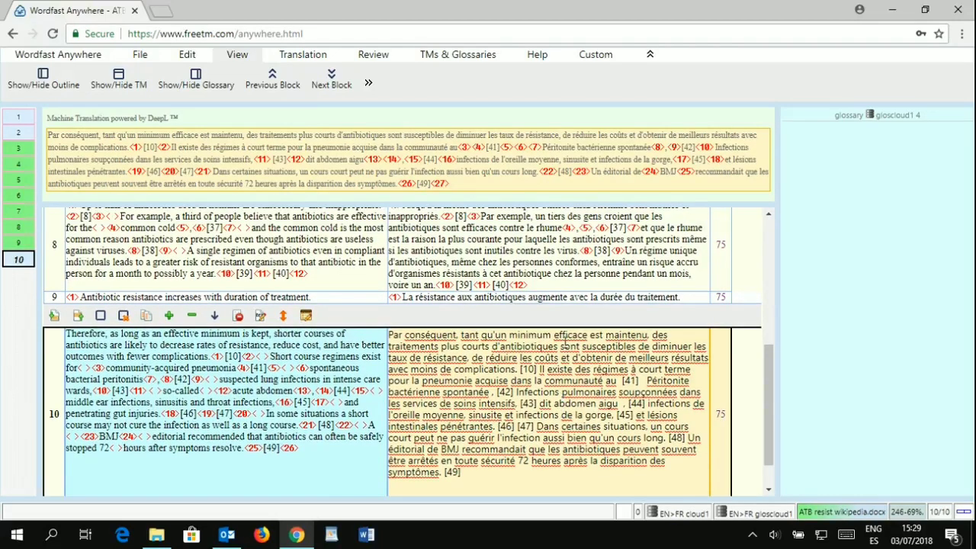